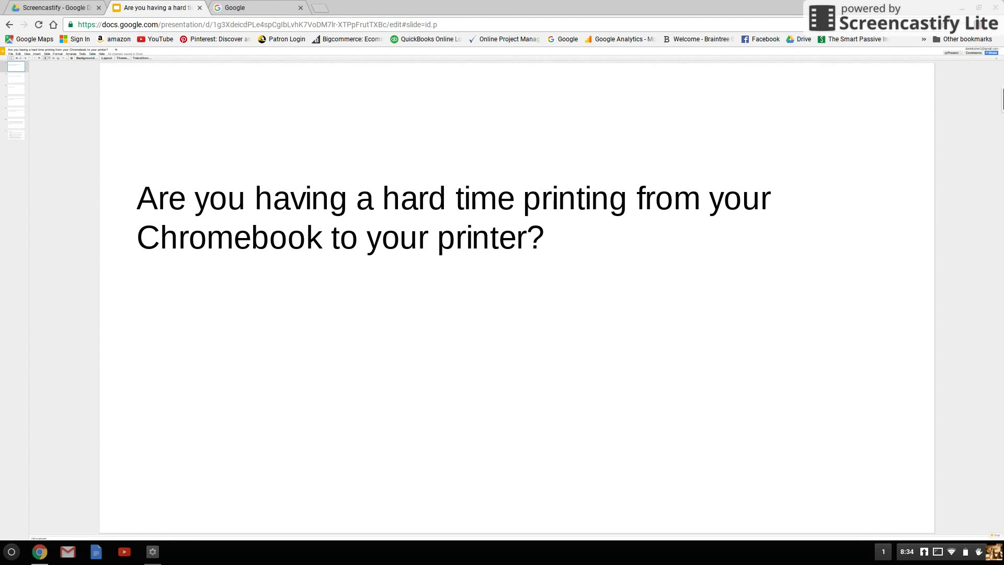
# Advance through slides 2–6 of the presentation to the Cloud Ready Printer slide.
pyautogui.press('Down')
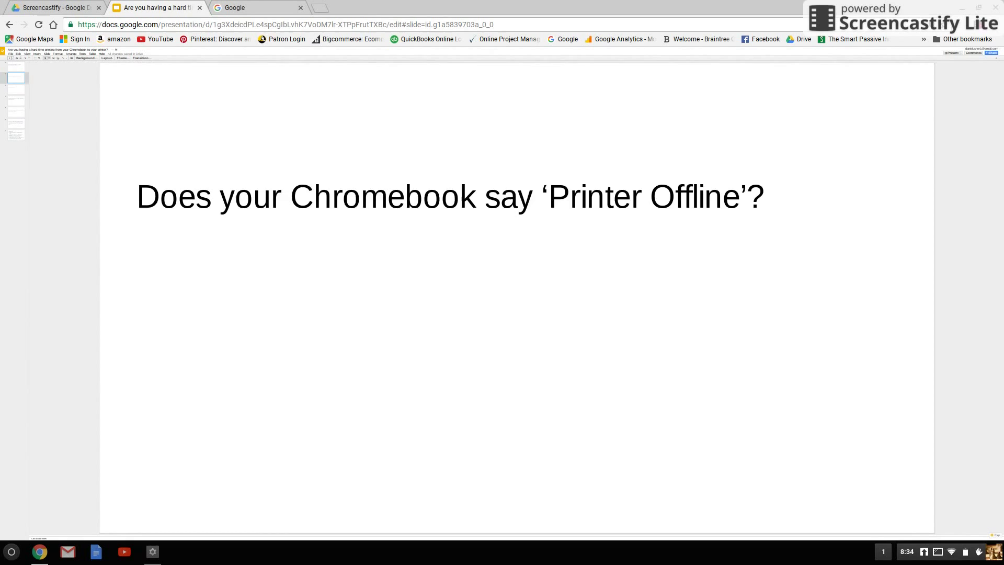
pyautogui.press('Down')
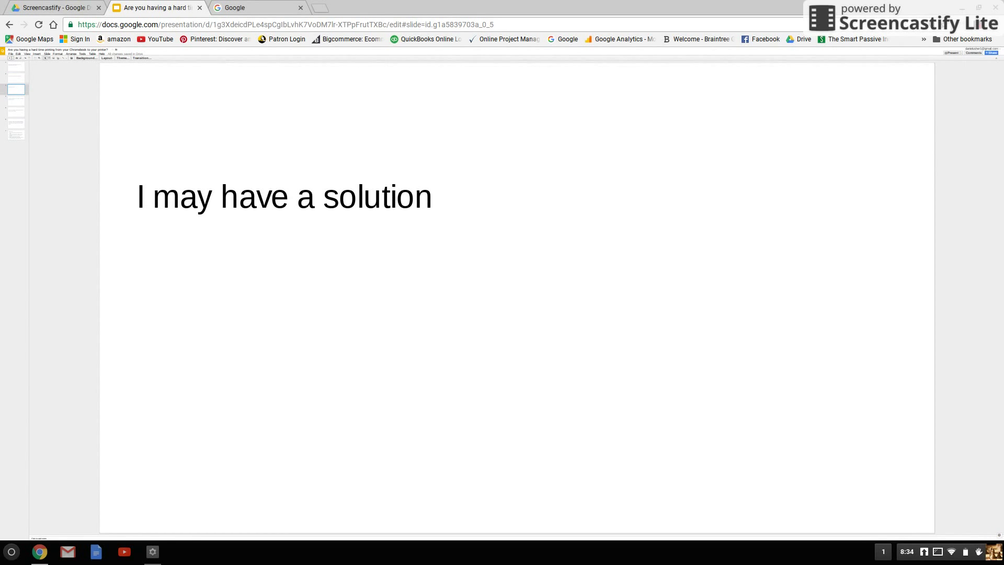
pyautogui.press('Down')
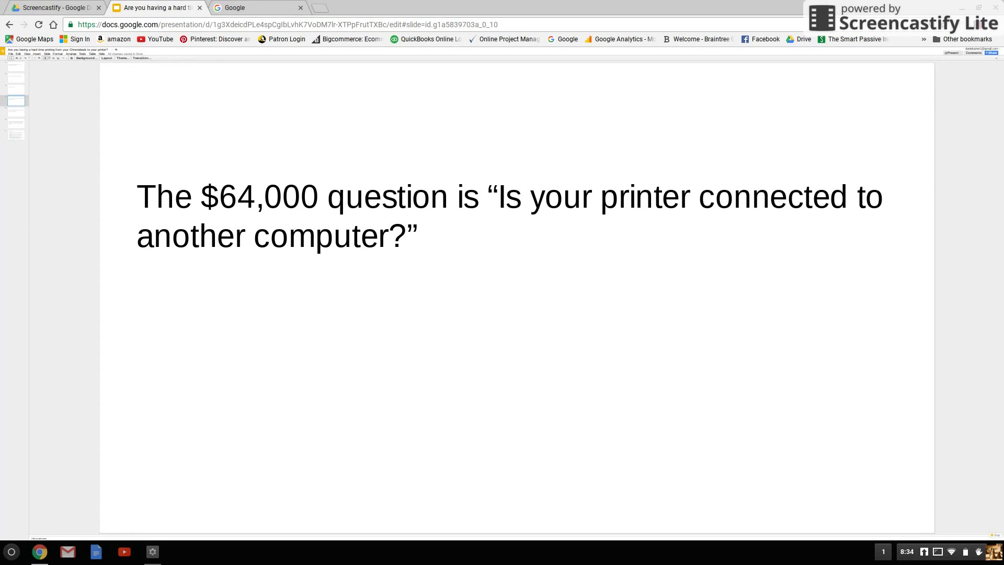
pyautogui.press('Down')
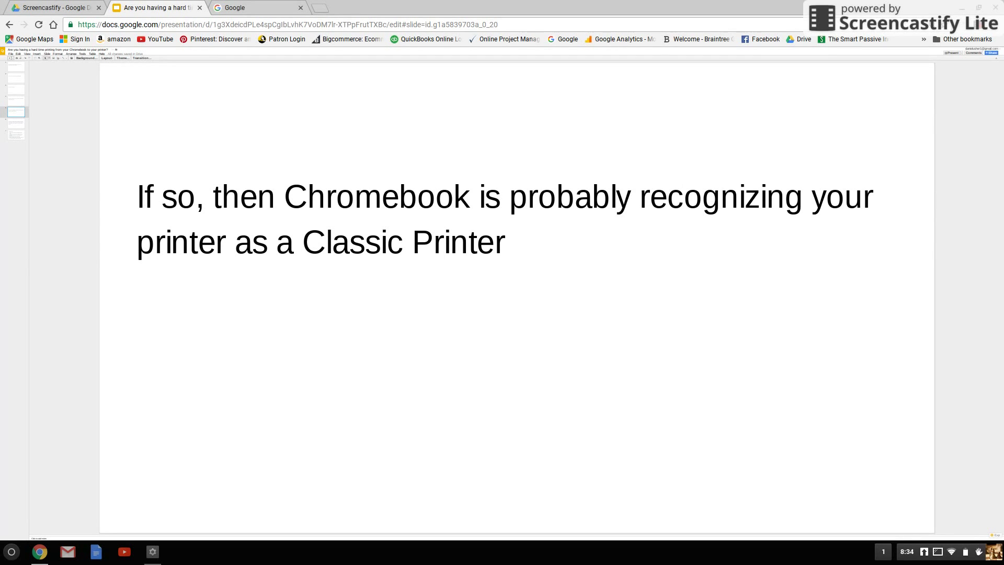
pyautogui.press('Down')
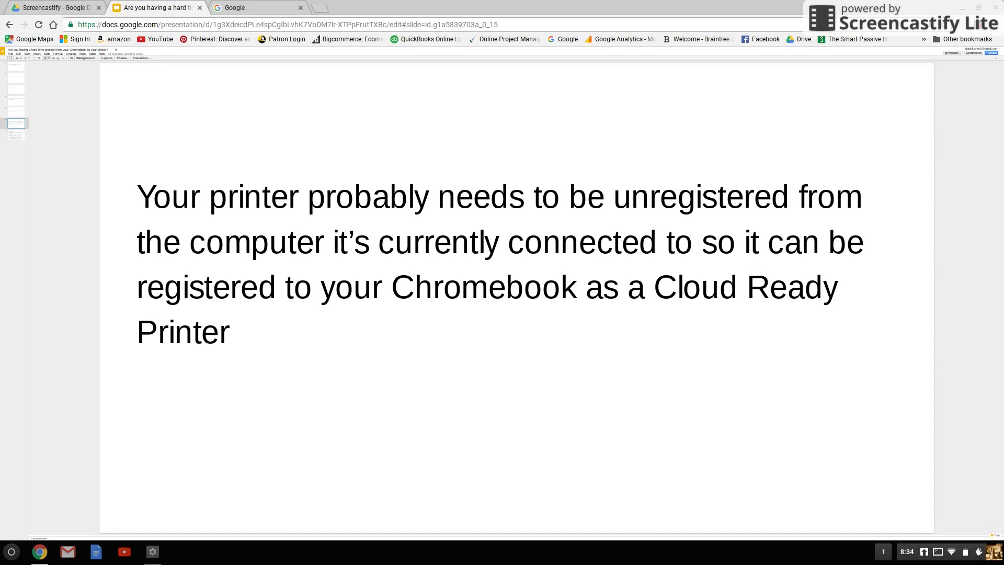
# Advance to the 'In this video I will:' slide listing five steps.
pyautogui.press('Down')
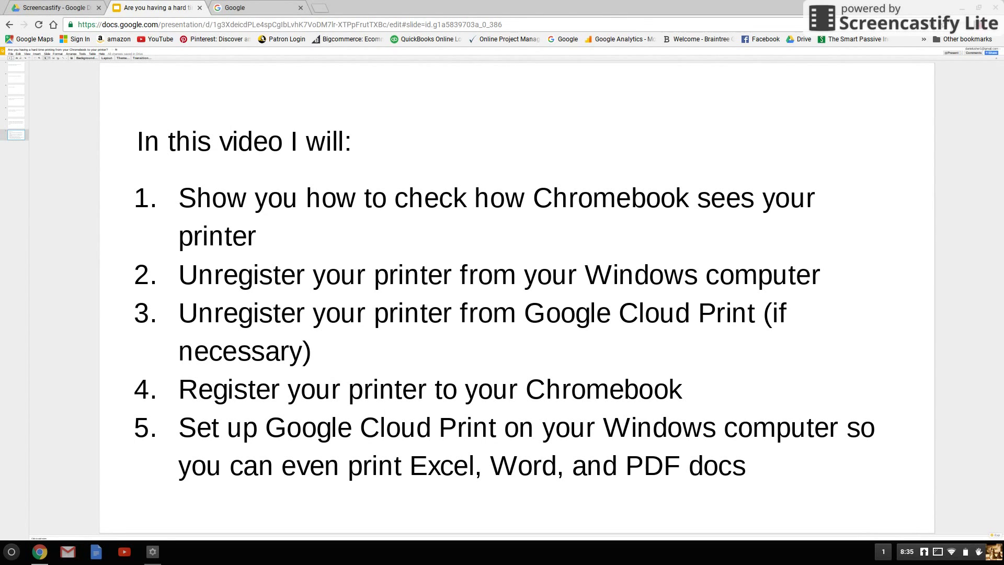
# From the Google tab, open Chrome Settings and reveal the advanced settings for Google Cloud Print.
pyautogui.click(272, 10)
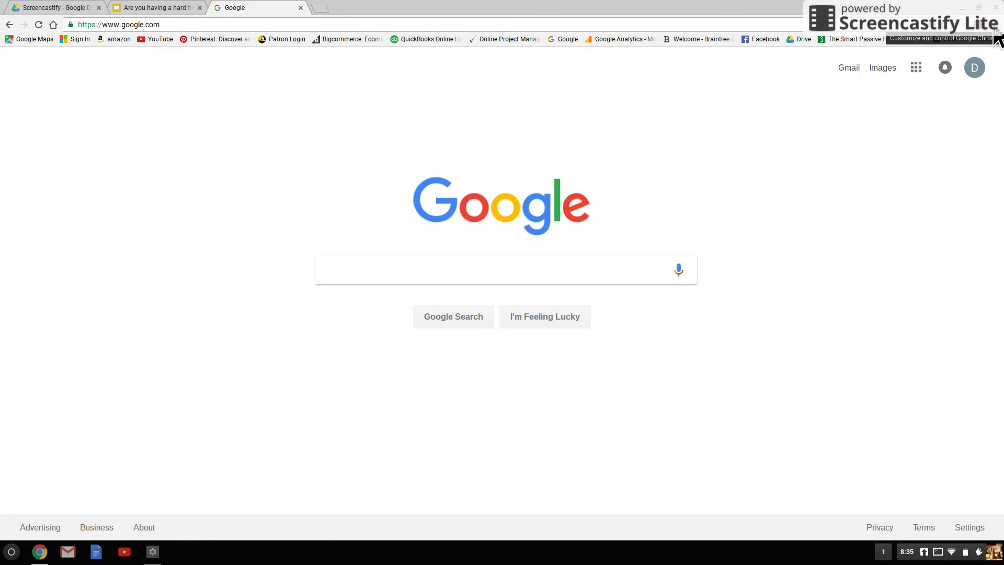
pyautogui.click(998, 39)
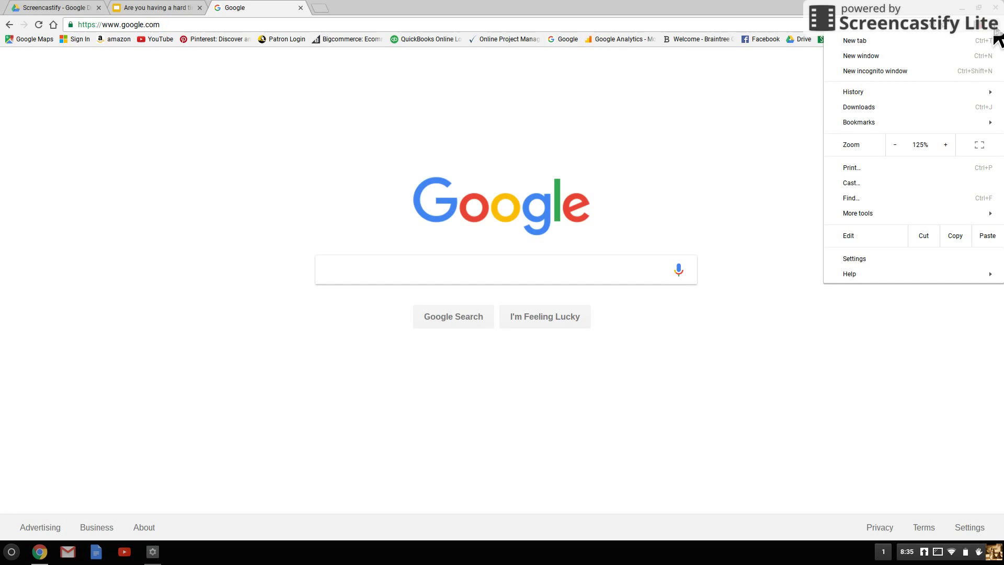
pyautogui.click(902, 259)
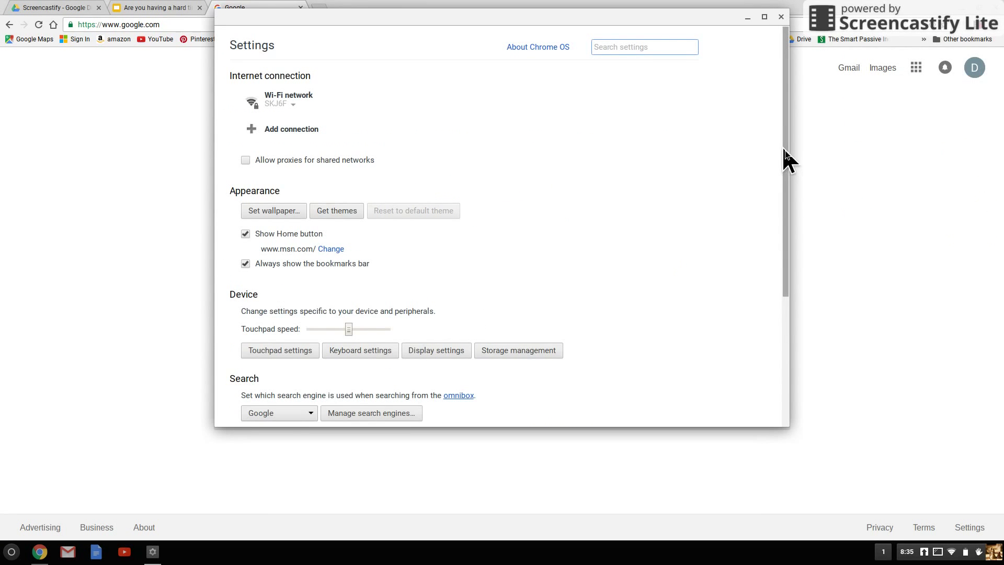
pyautogui.moveTo(788, 157); pyautogui.dragTo(786, 317)
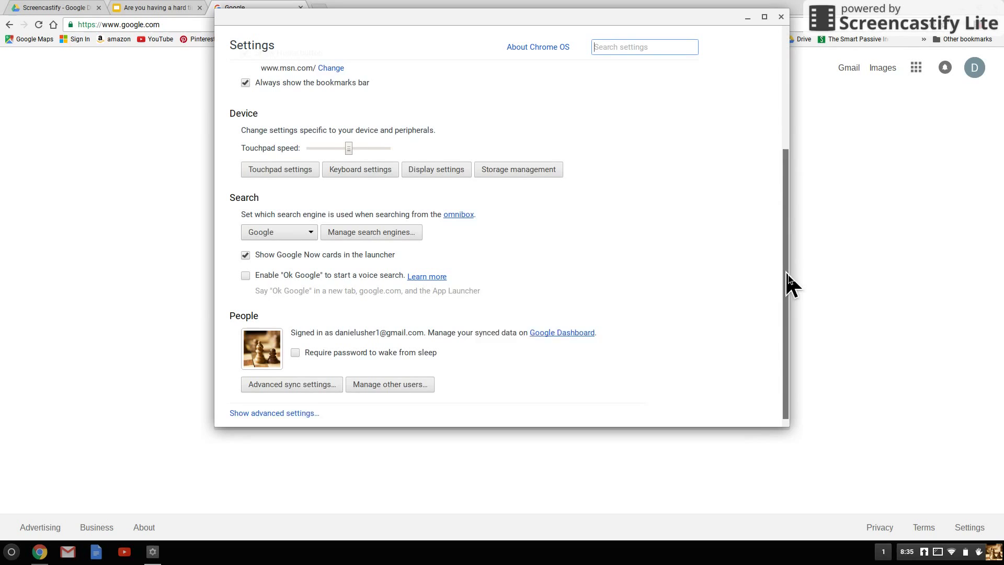
pyautogui.click(267, 404)
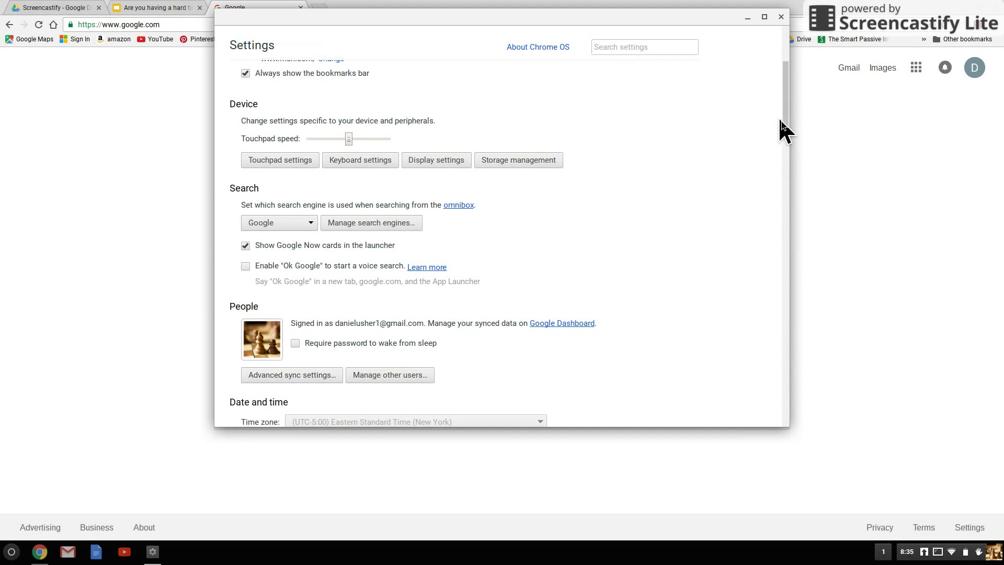
pyautogui.moveTo(787, 129); pyautogui.dragTo(795, 330)
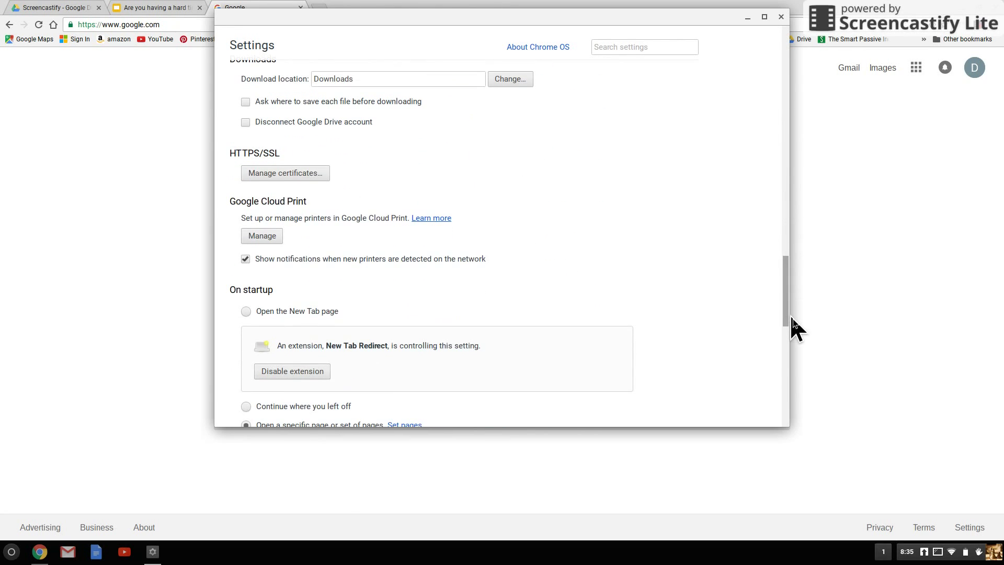
# Manage Cloud Print devices, then open the EPSON WF-3520 Series printer's management page.
pyautogui.click(262, 236)
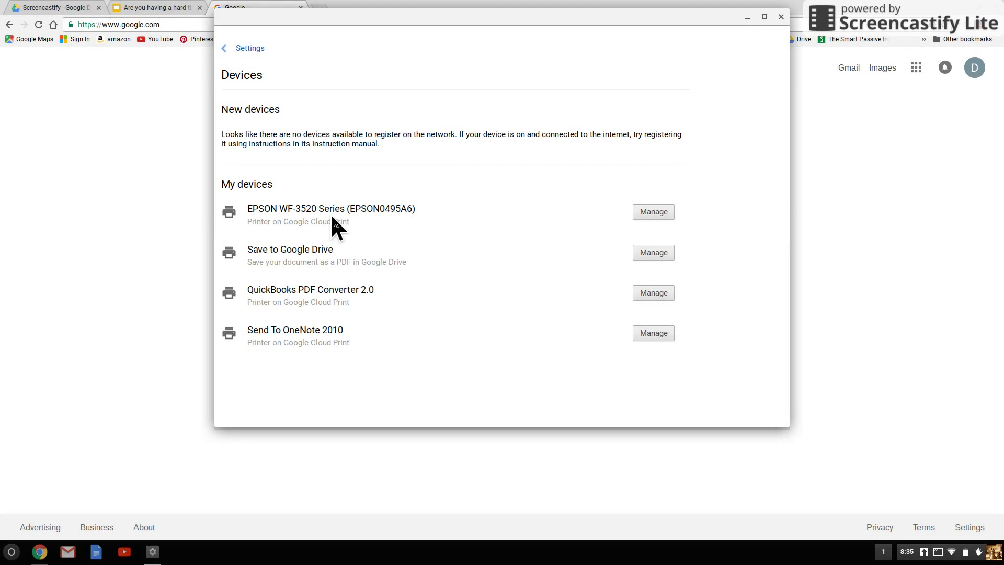
pyautogui.click(662, 214)
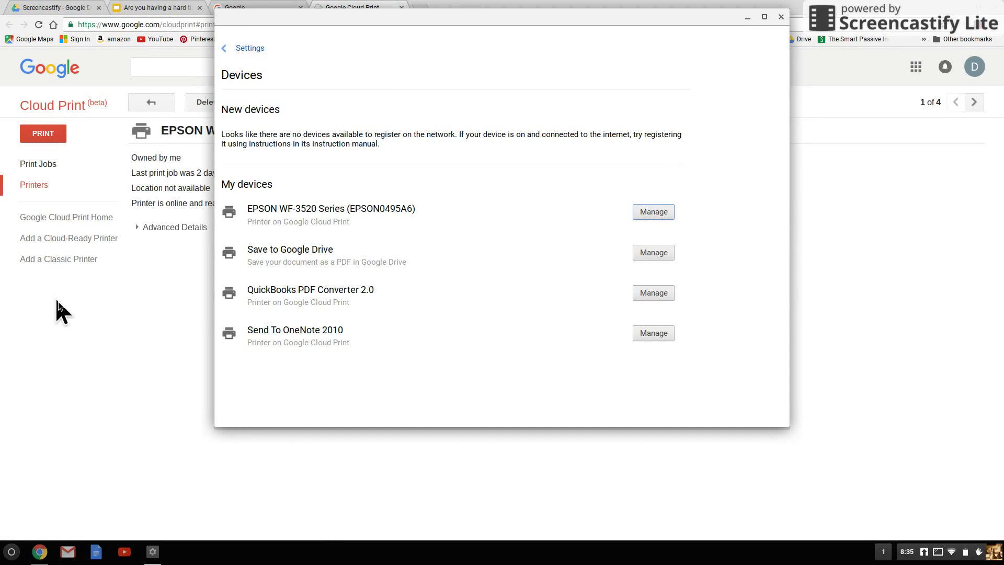
# Bring the EPSON Cloud Print page forward and expand its Advanced Details to check printer type.
pyautogui.click(152, 286)
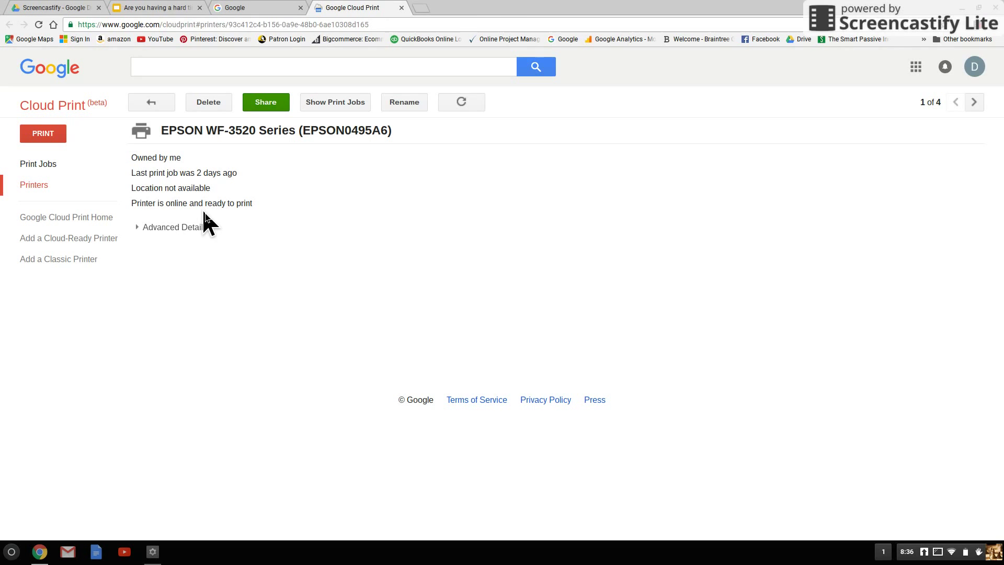
pyautogui.click(173, 232)
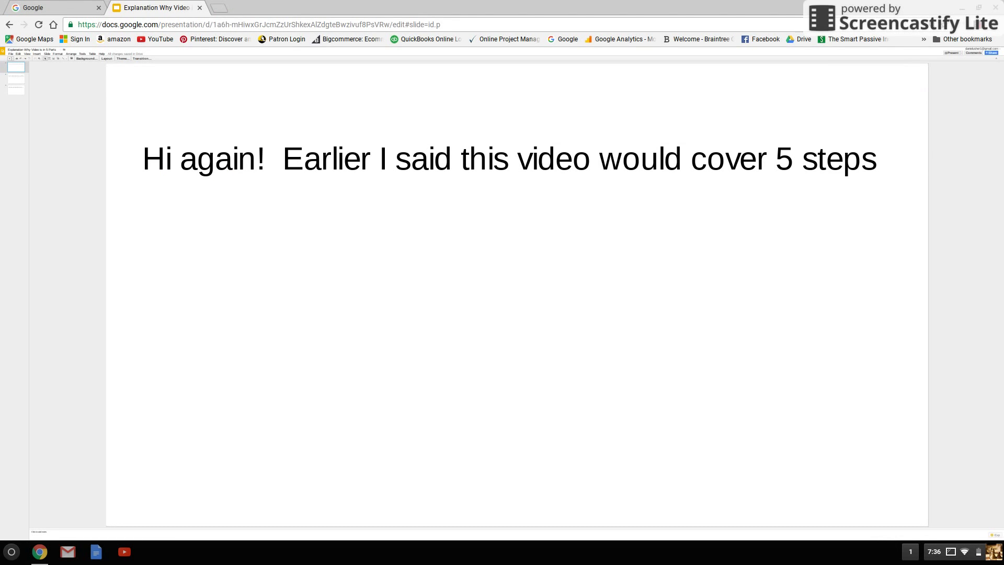
# Advance two slides to the closing slide pointing to Part 2 of the series.
pyautogui.press('Down')
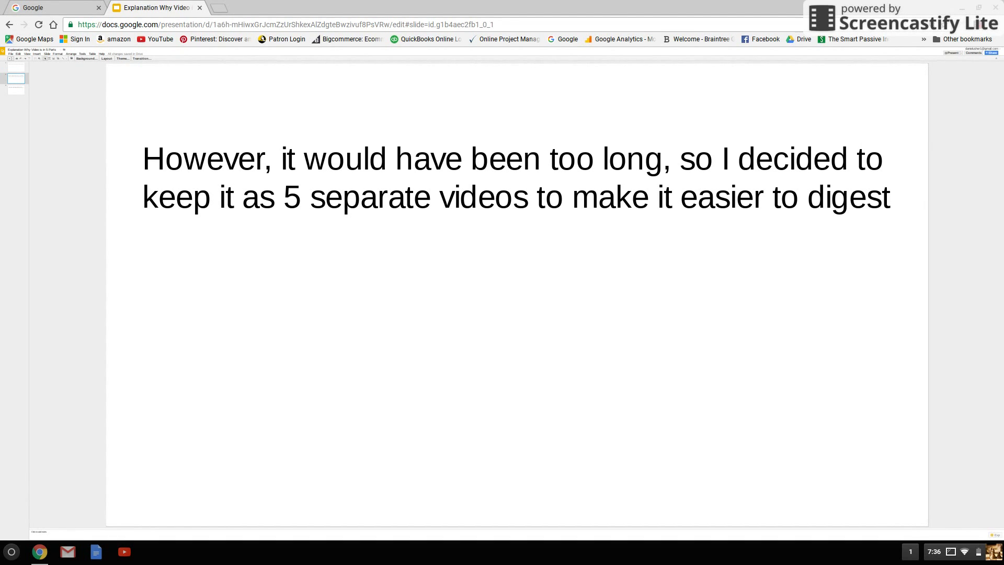
pyautogui.press('Down')
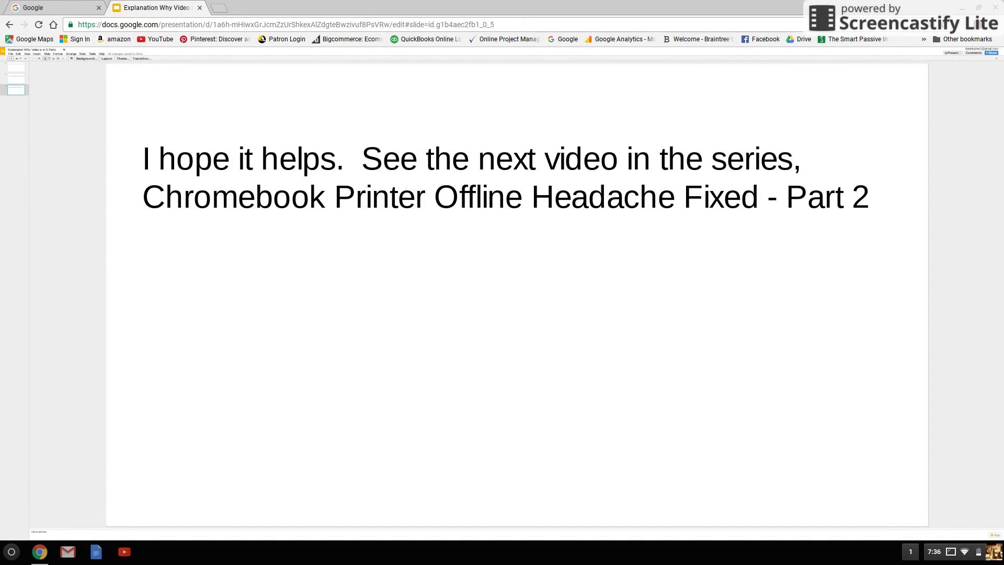